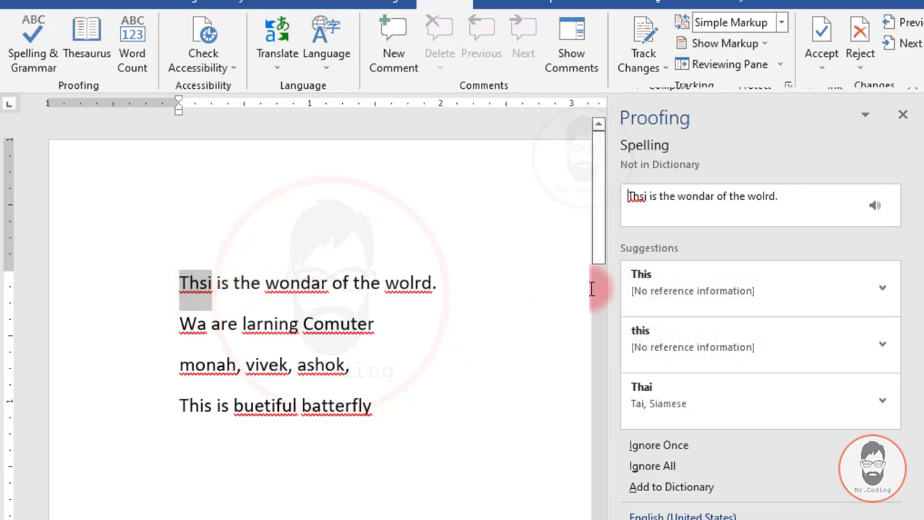
Correct the first sentence's spelling by accepting the suggestions "This", "wonder" and "world".
left_click(678, 282)
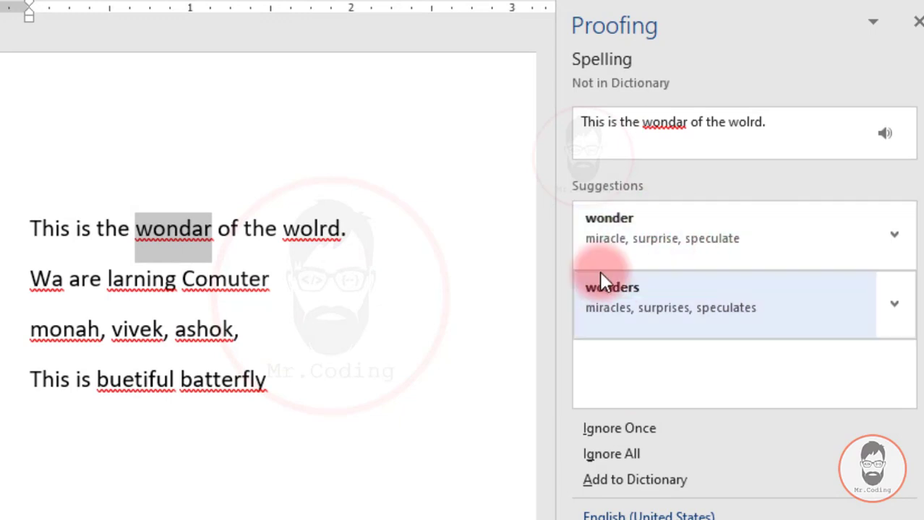
left_click(620, 229)
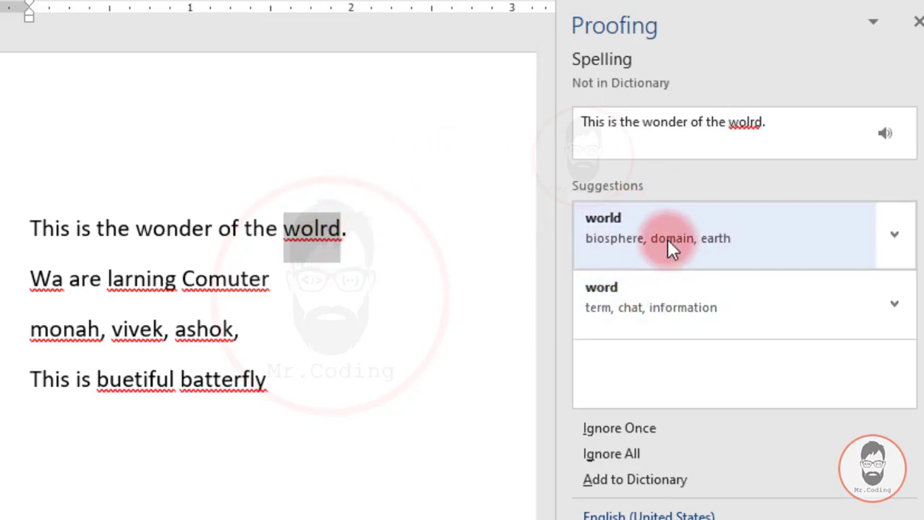
left_click(666, 238)
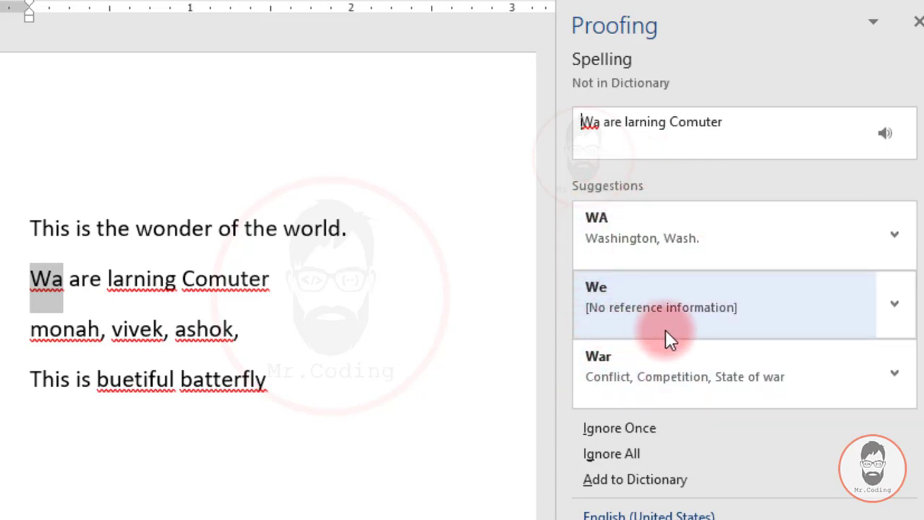
Correct the second line's misspelled words with the suggestions "We", "learning" and "Computer".
left_click(644, 296)
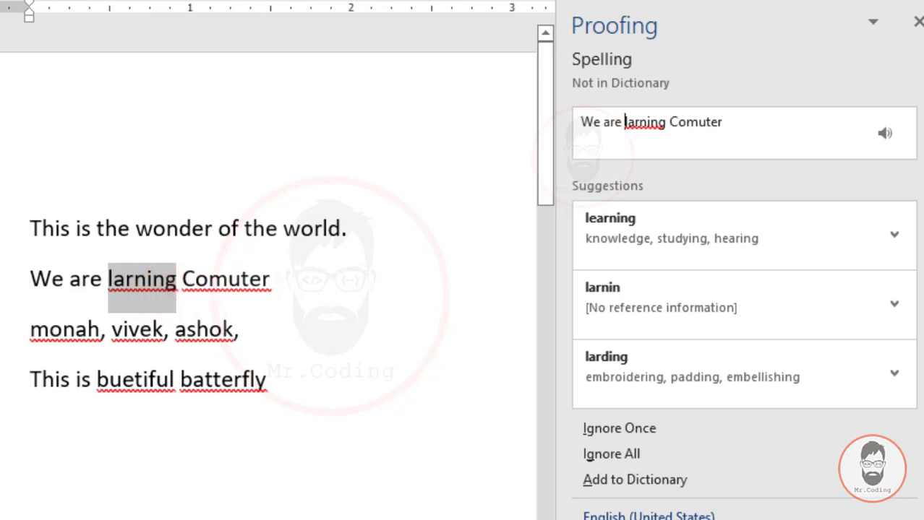
left_click(649, 222)
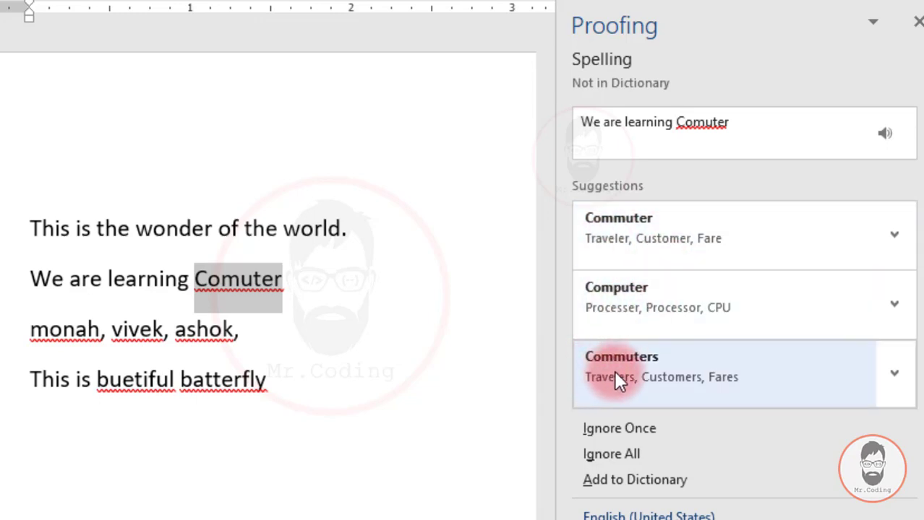
left_click(642, 296)
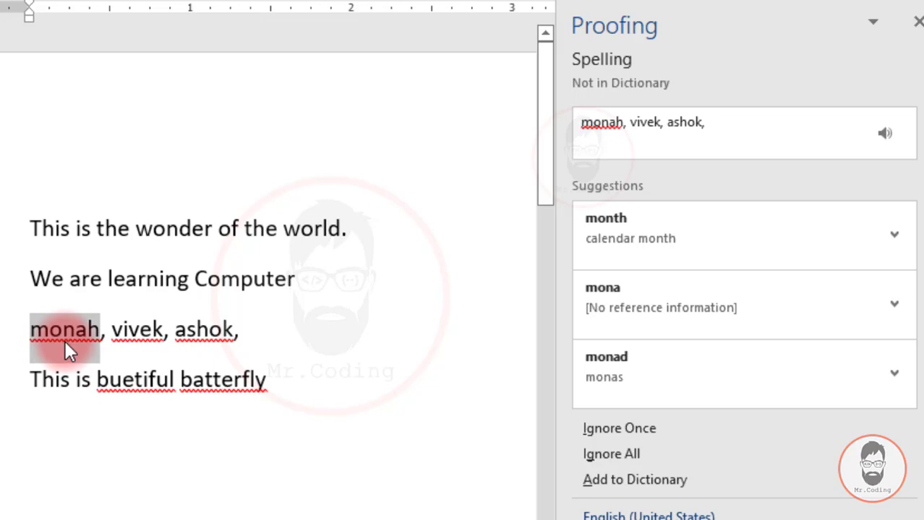
Ignore the spelling flags once for the first and second names in the third line.
left_click(620, 428)
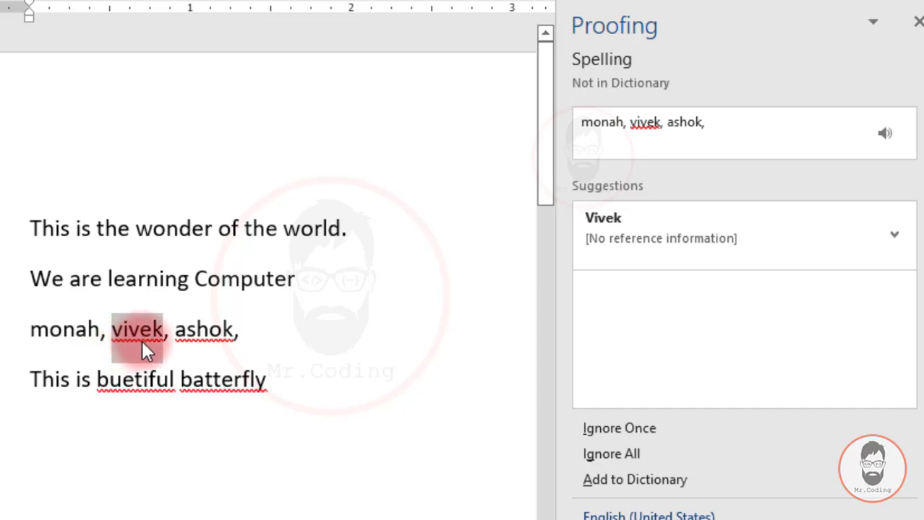
left_click(631, 239)
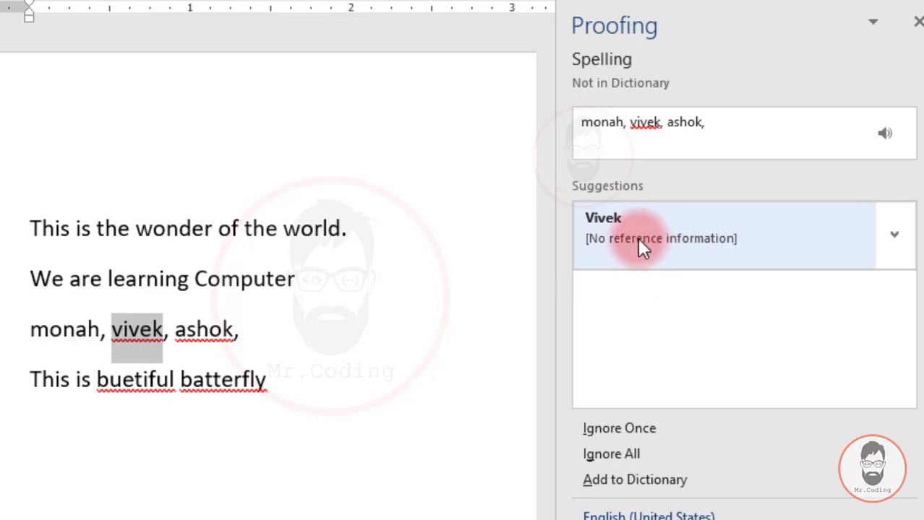
left_click(127, 344)
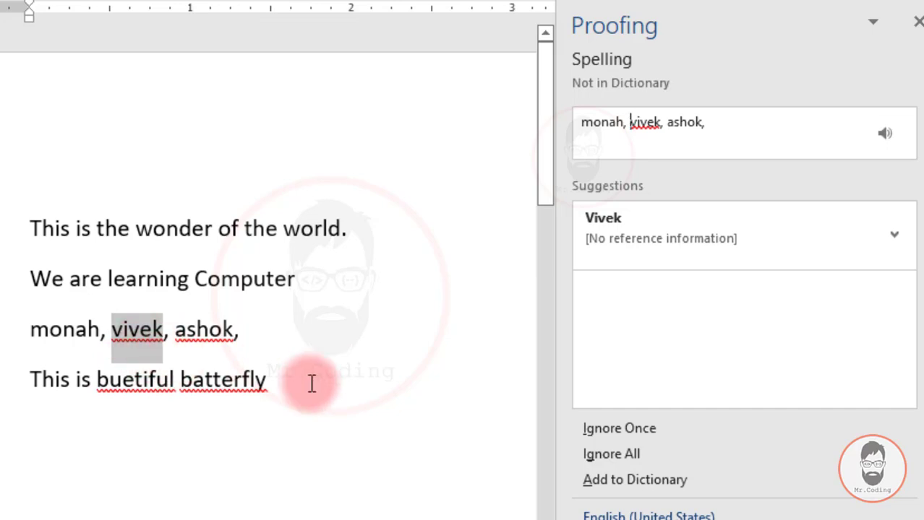
left_click(629, 429)
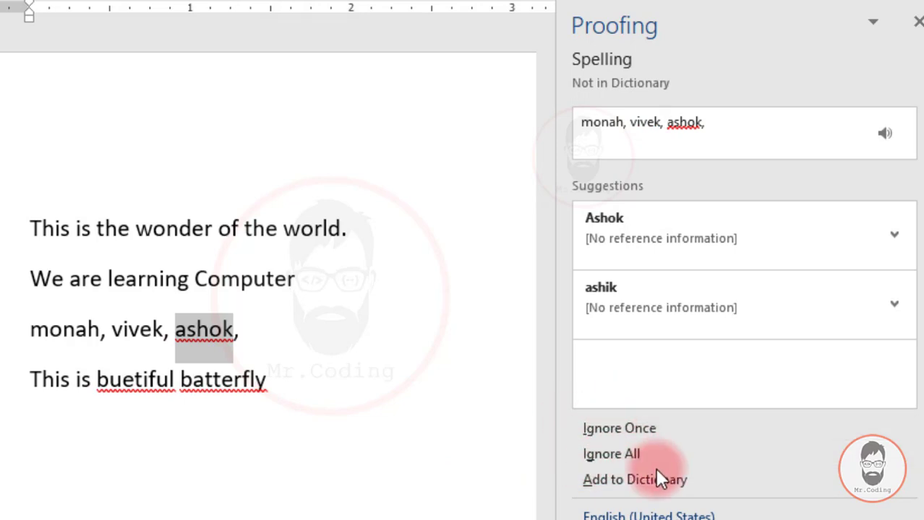
Add the second name again at the end of the third line, without a trailing space.
left_click(264, 329)
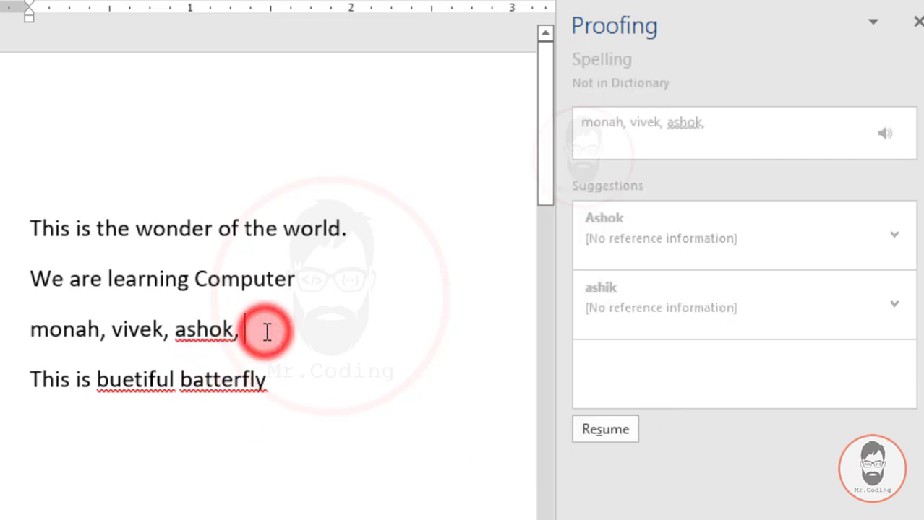
type("vivek")
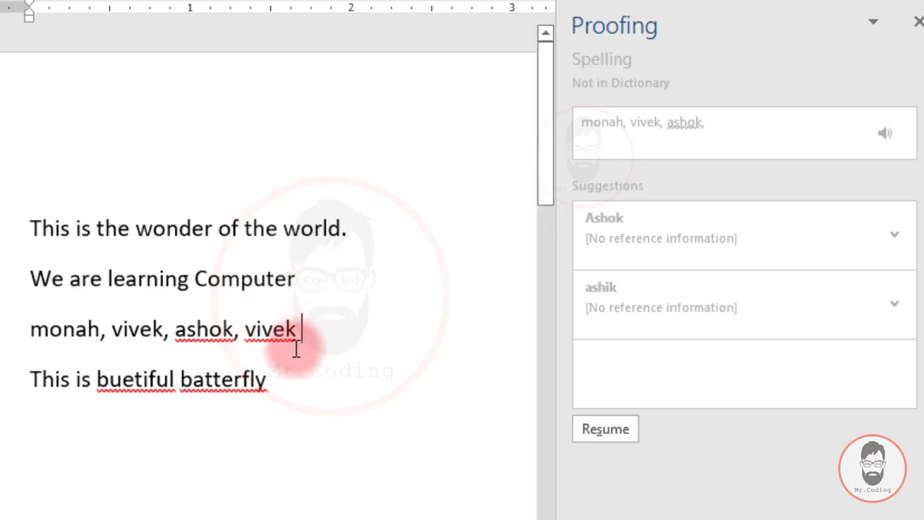
key("BackSpace")
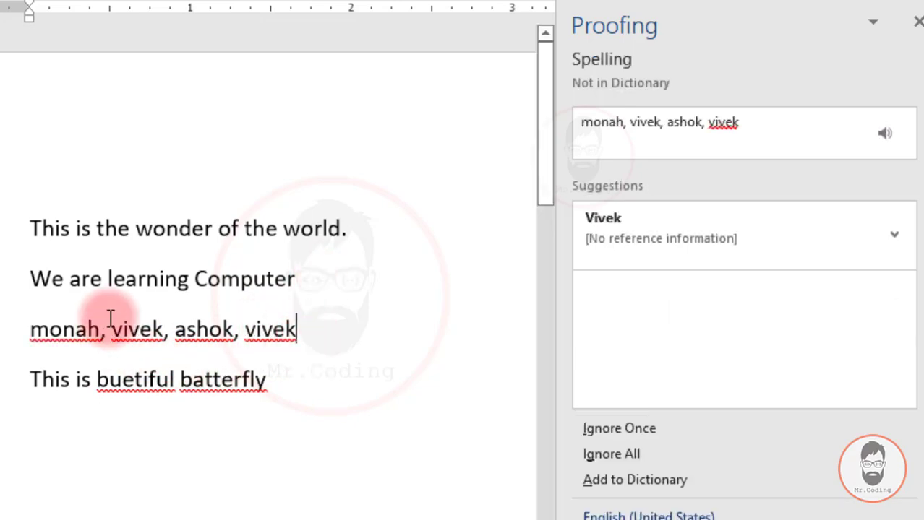
Ignore the spelling flag once for the first occurrence of the repeated name and compare both occurrences.
left_click(140, 337)
left_click(292, 338)
left_click(118, 336)
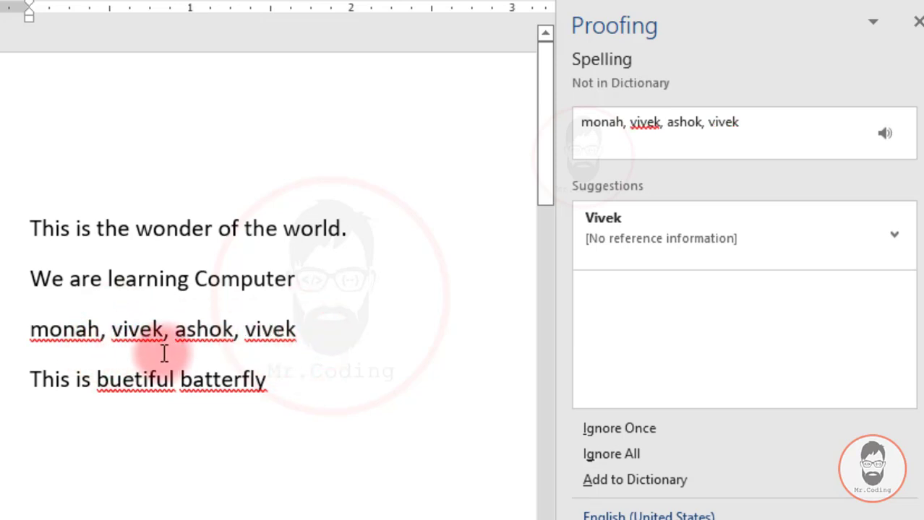
left_click(112, 328)
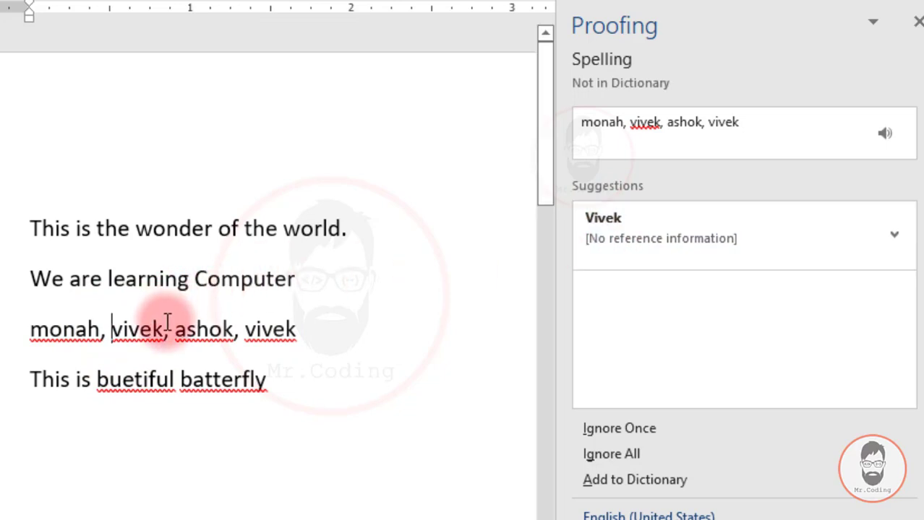
left_click(625, 428)
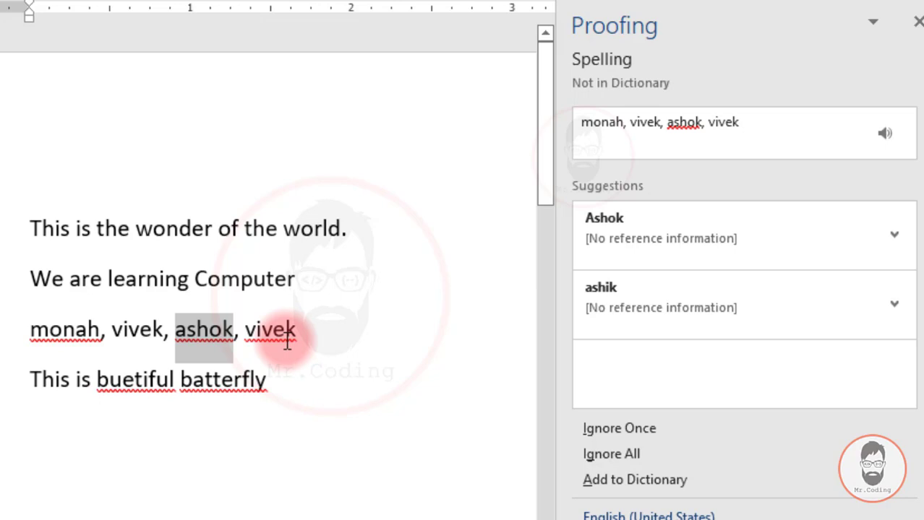
left_click(160, 325)
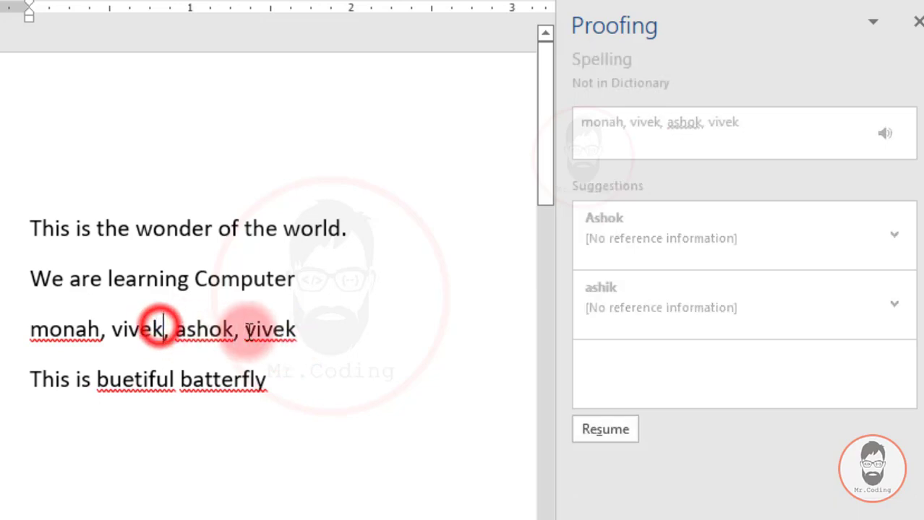
left_click(293, 328)
Ignore all occurrences of the repeated name in the third line, and ignore the other two names once each.
left_click(606, 429)
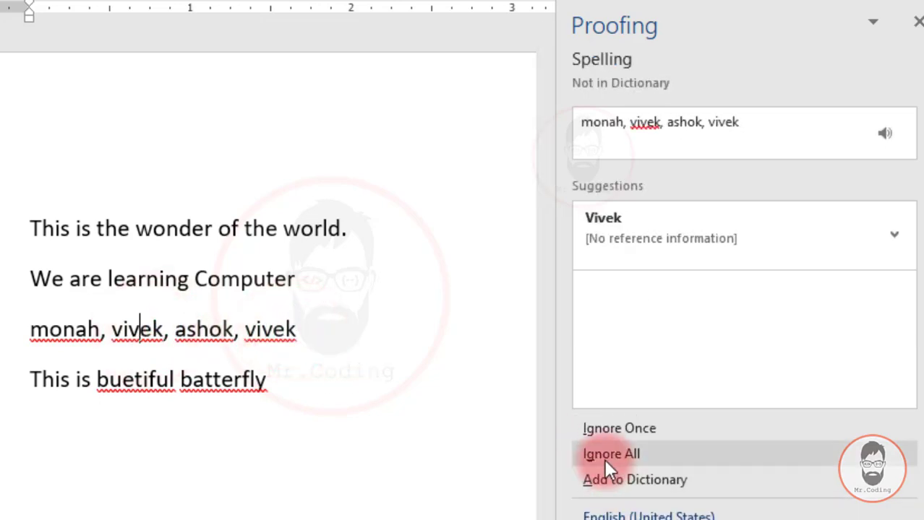
left_click(621, 450)
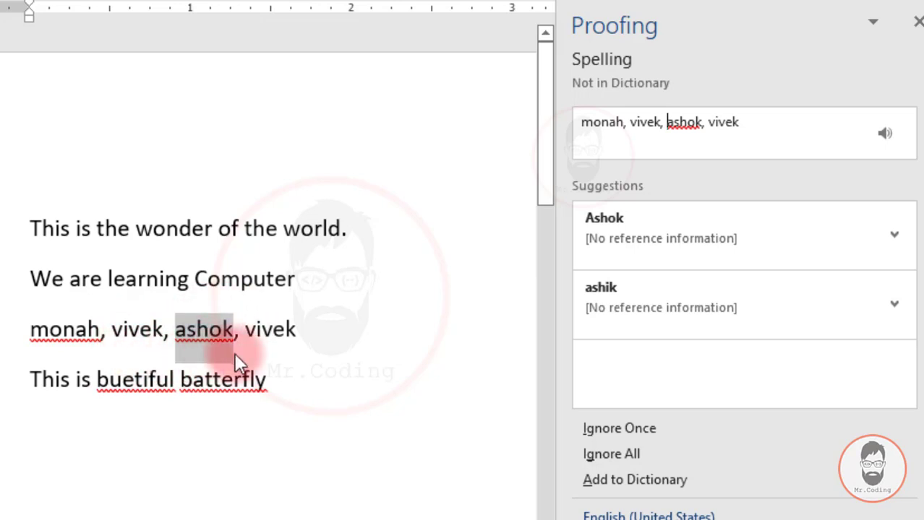
left_click(589, 434)
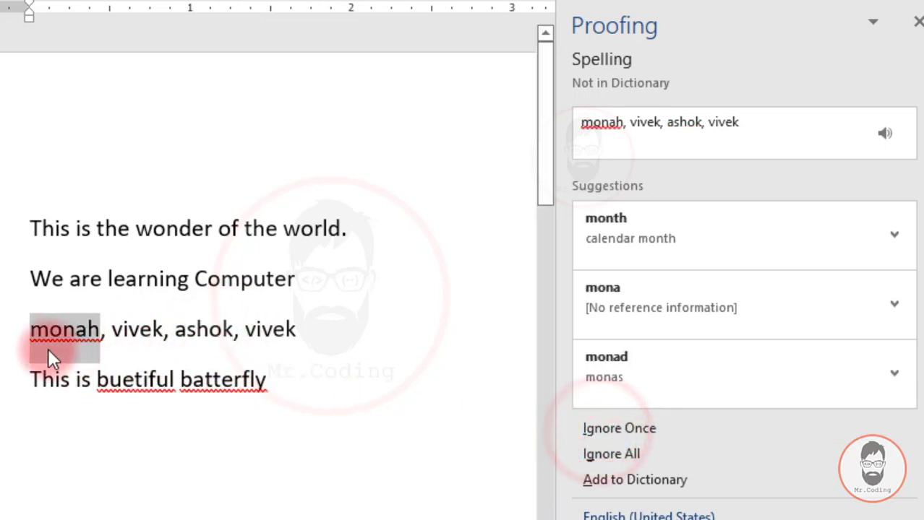
left_click(592, 434)
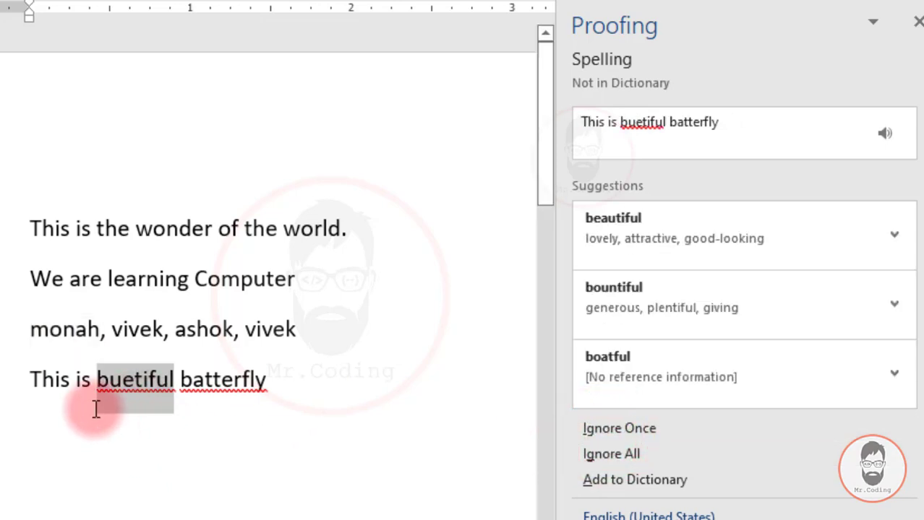
Correct the last line with the suggestions "beautiful" and "butterfly", and finish the spelling check.
left_click(645, 229)
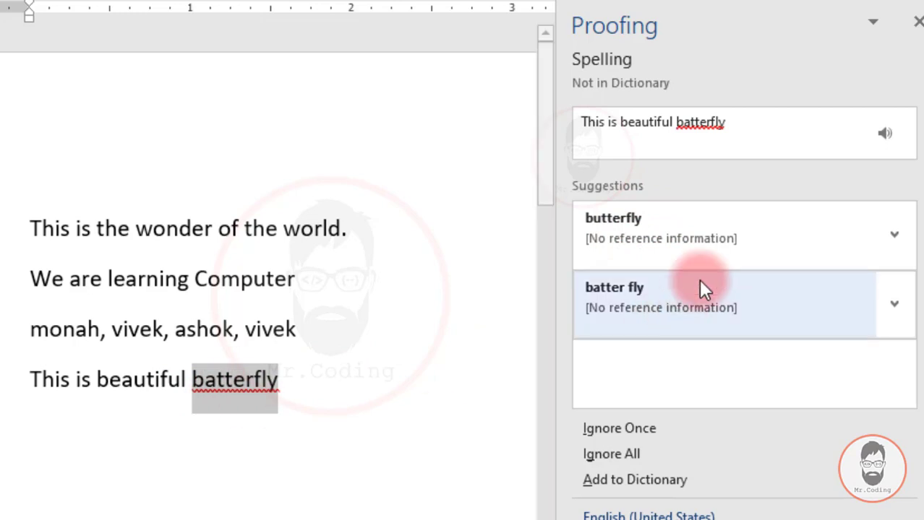
left_click(696, 233)
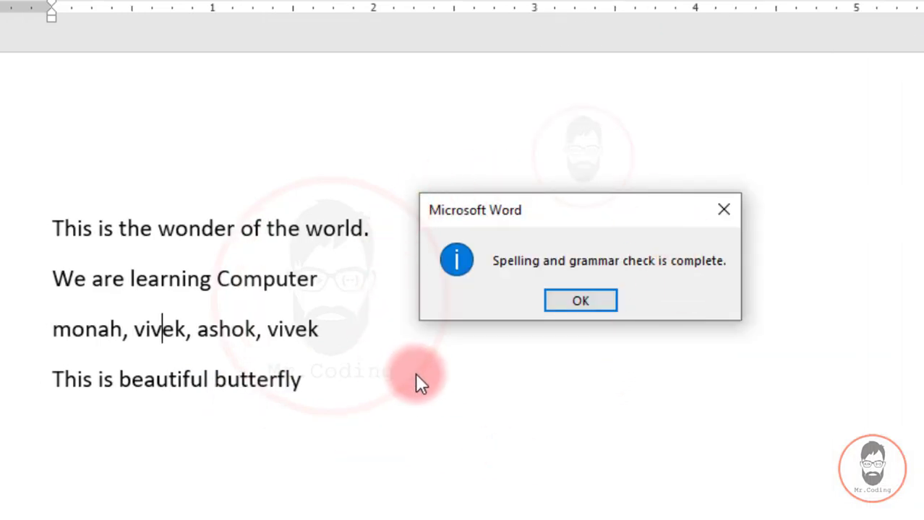
left_click(584, 299)
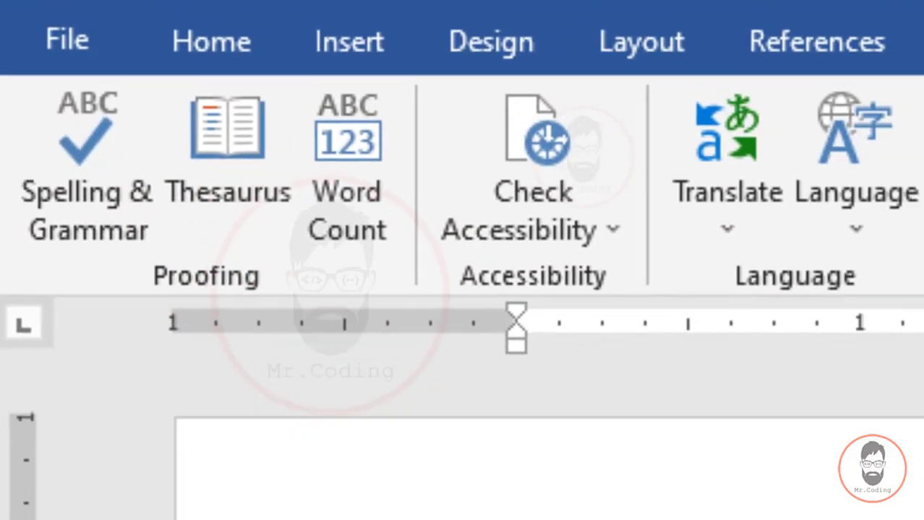
Look up the synonyms of "wonder" in the first sentence with the Thesaurus and look through them.
left_click(398, 374)
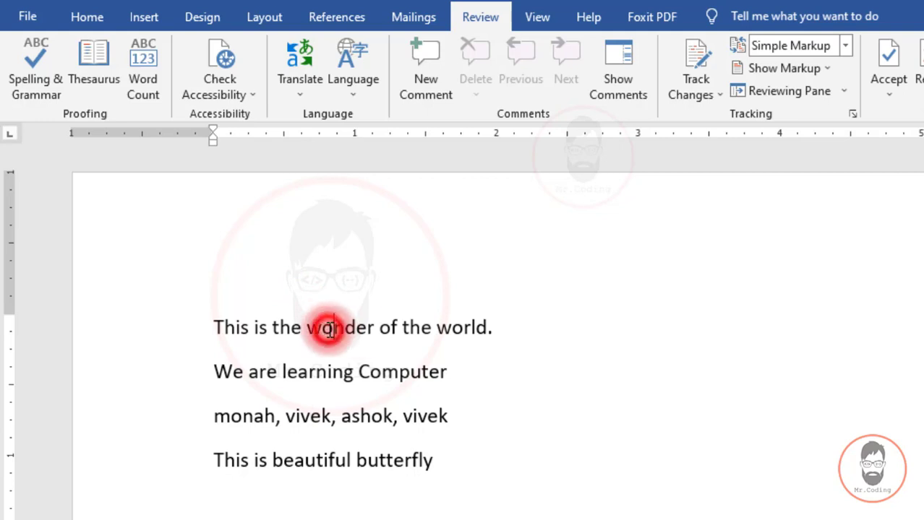
left_click(330, 328)
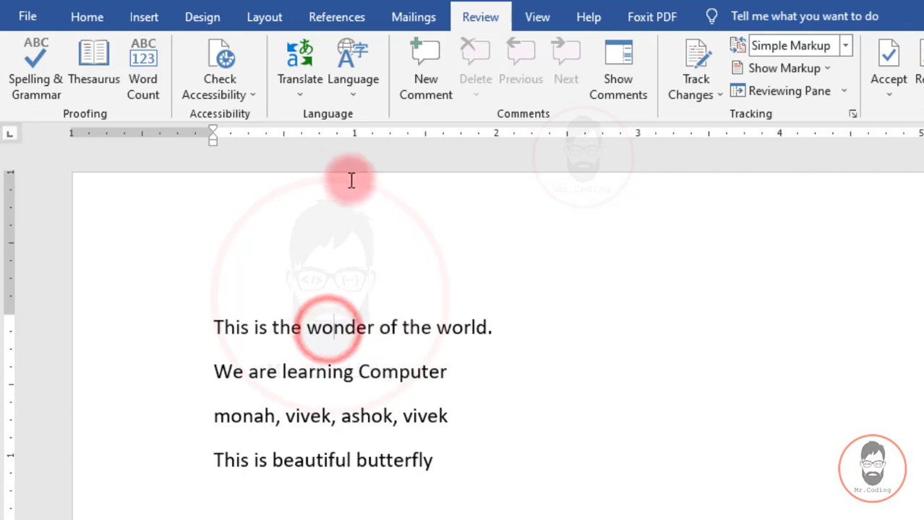
left_click(97, 49)
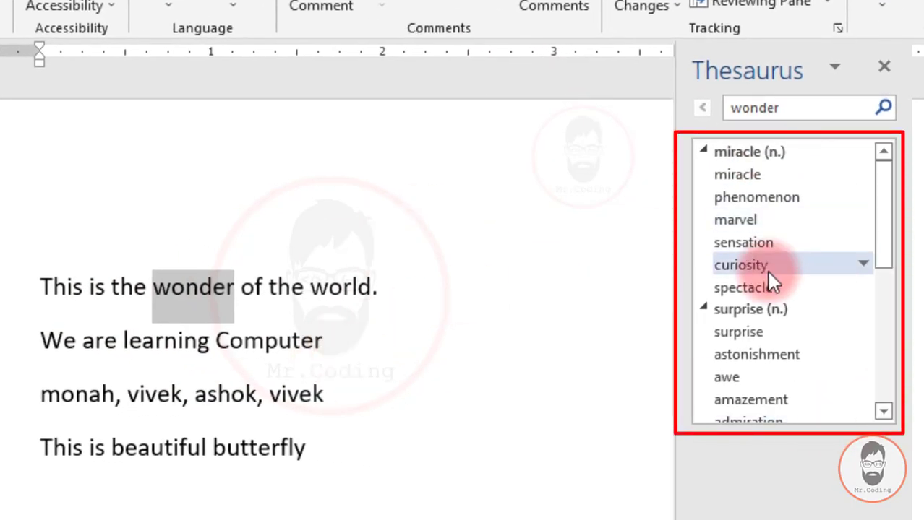
left_click_drag(893, 202, 794, 206)
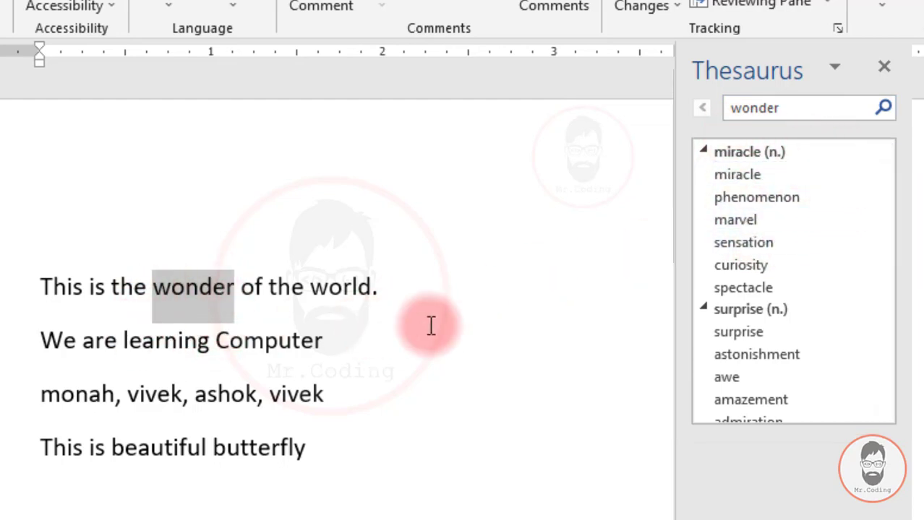
mouse_move(886, 193)
left_mouse_down()
mouse_move(879, 213)
mouse_move(879, 186)
left_mouse_up()
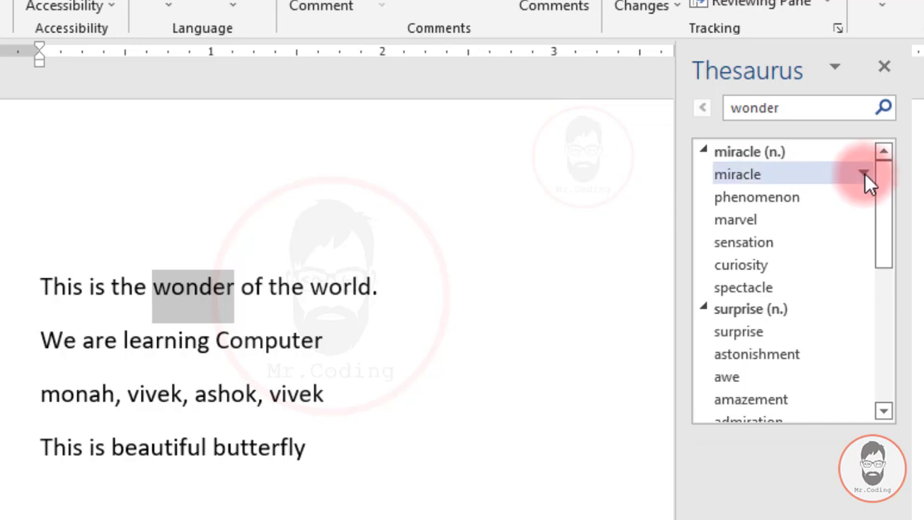
Insert the synonym "miracle" in place of "wonder" in the first sentence, and undo the replacement.
left_click(863, 175)
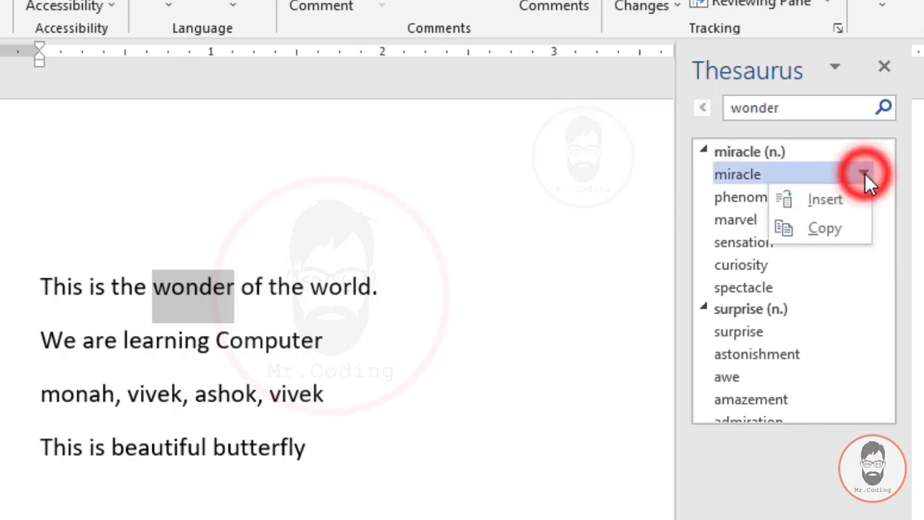
left_click(826, 197)
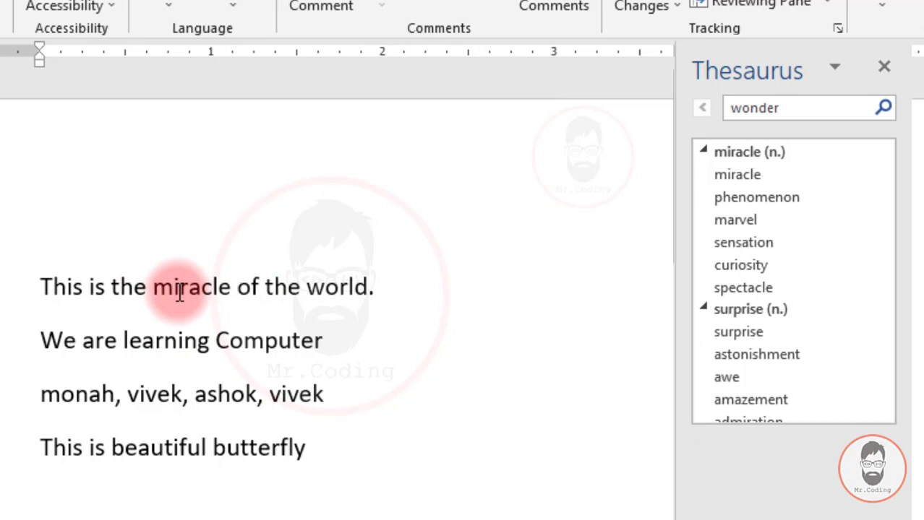
key("ctrl+z")
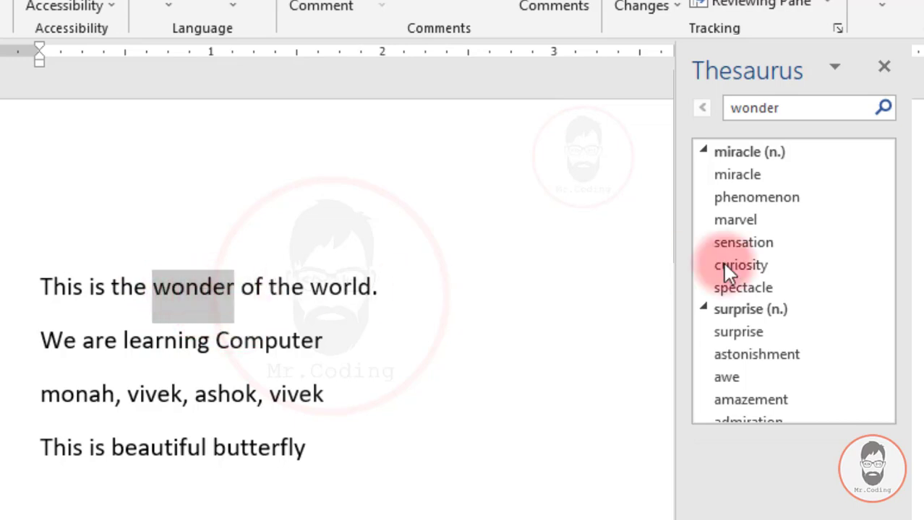
Copy the synonym "miracle" from the Thesaurus results and close the Thesaurus.
left_click(862, 172)
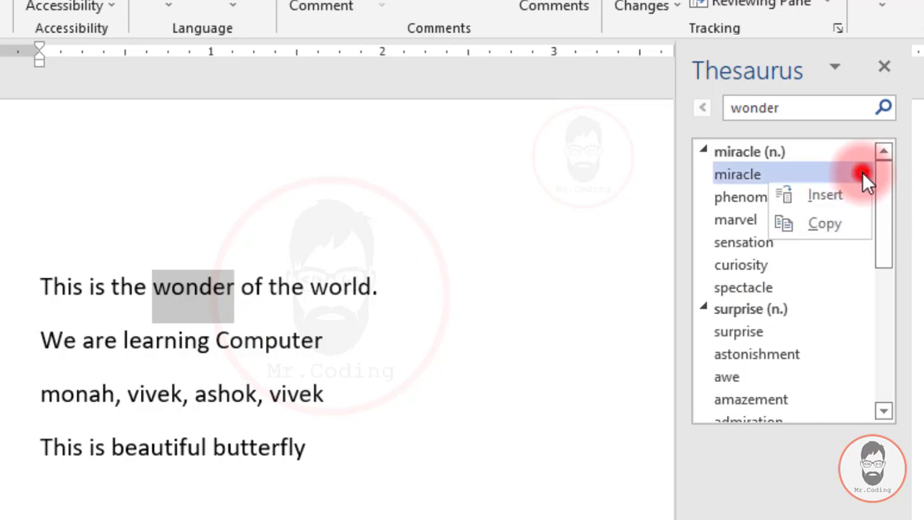
left_click(824, 229)
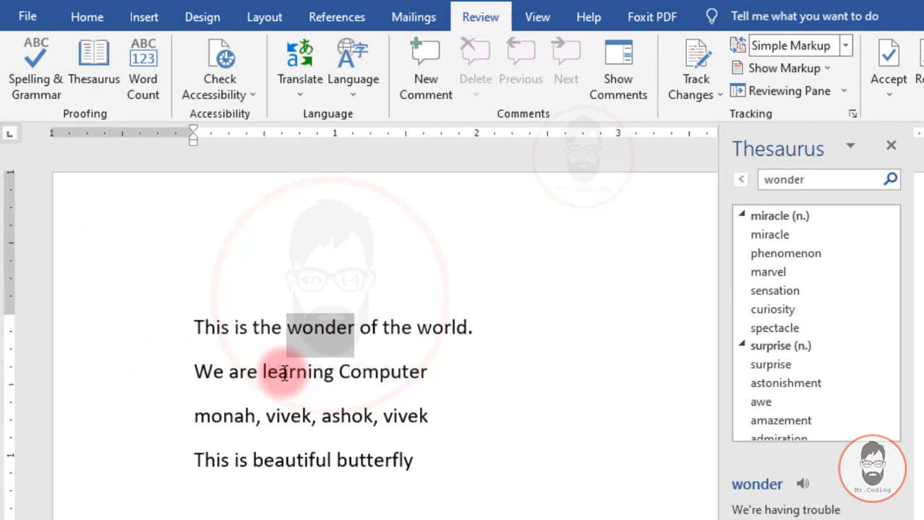
left_click(98, 73)
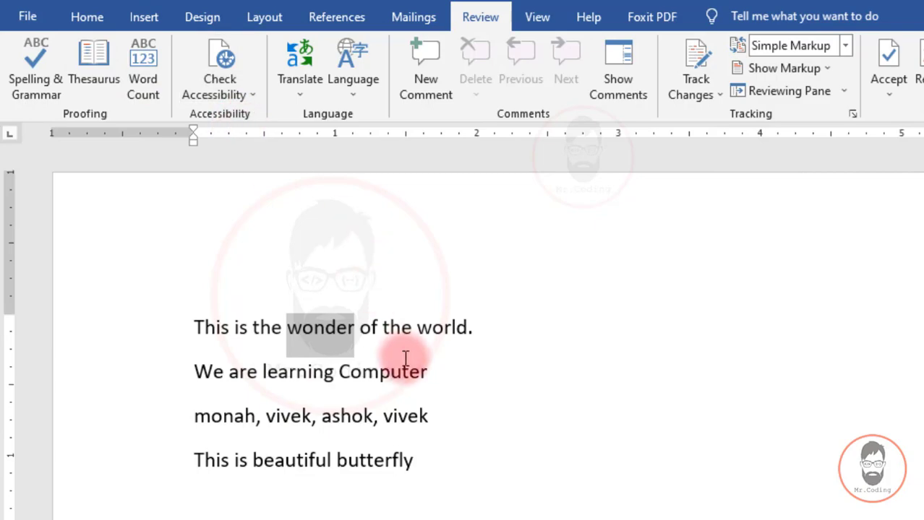
Check the document's word count statistics, including textboxes, footnotes and endnotes, and close them.
left_click(404, 361)
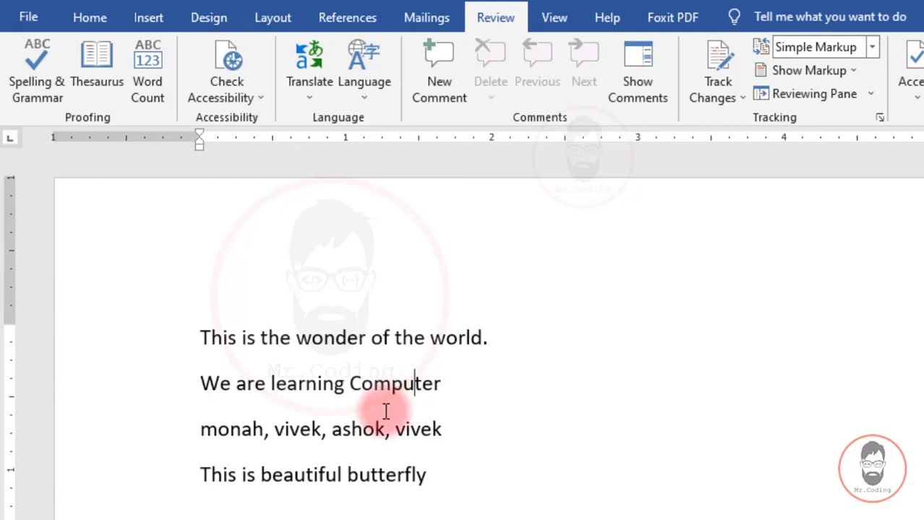
left_click(148, 58)
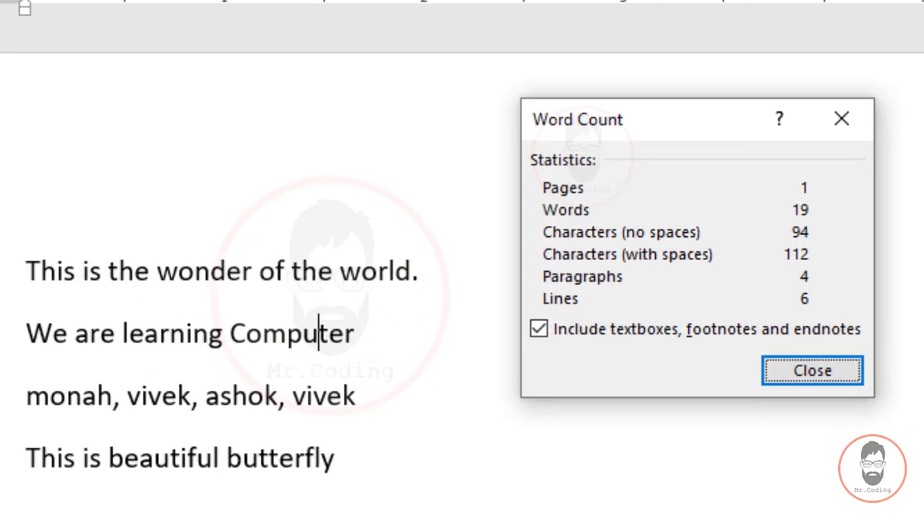
left_click_drag(673, 128, 644, 131)
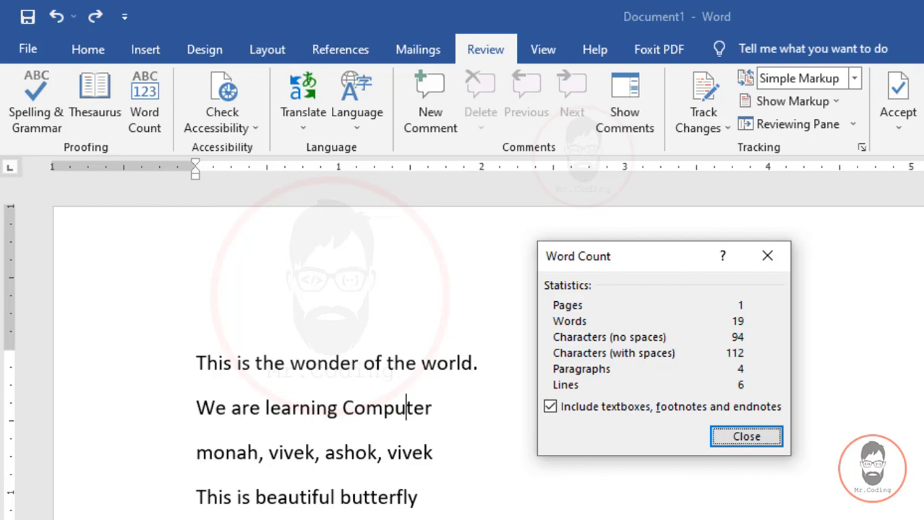
left_click(747, 435)
left_click(154, 96)
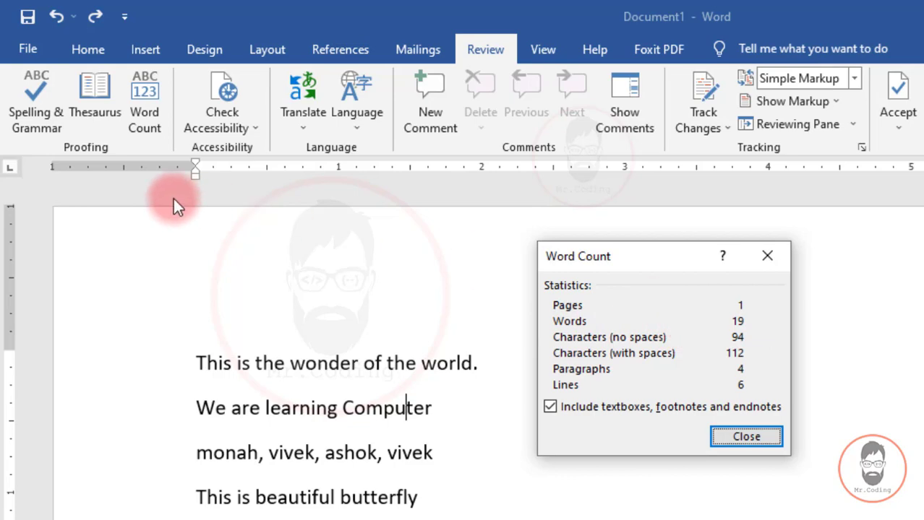
left_click(767, 256)
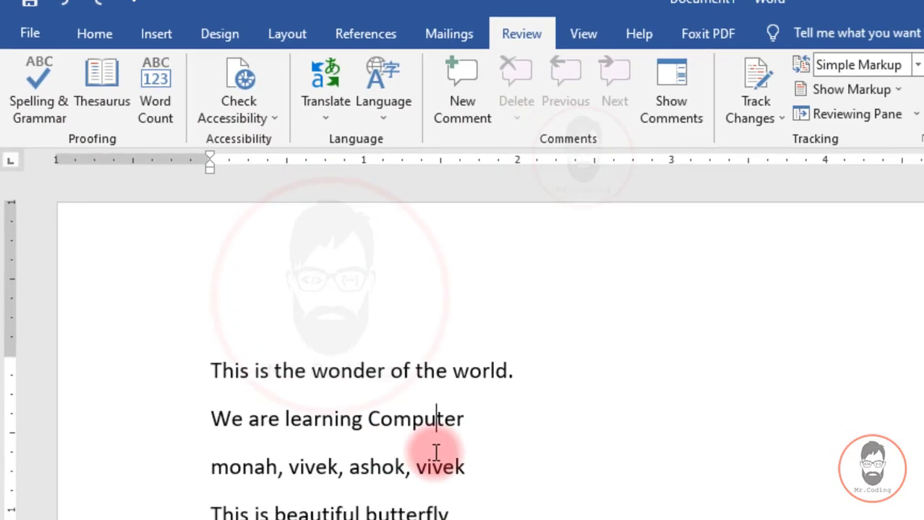
Add a comma and one more lowercase first name at the end of the line of names.
left_click(430, 422)
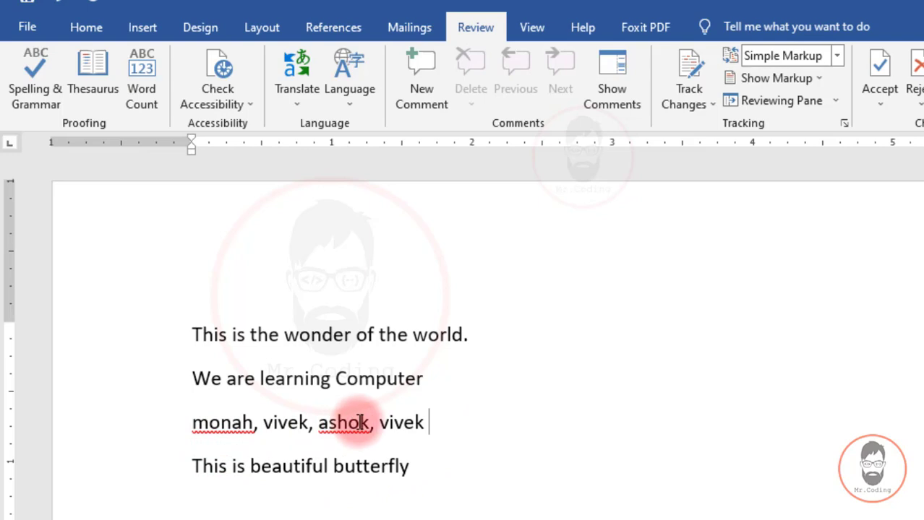
key("BackSpace")
type(",")
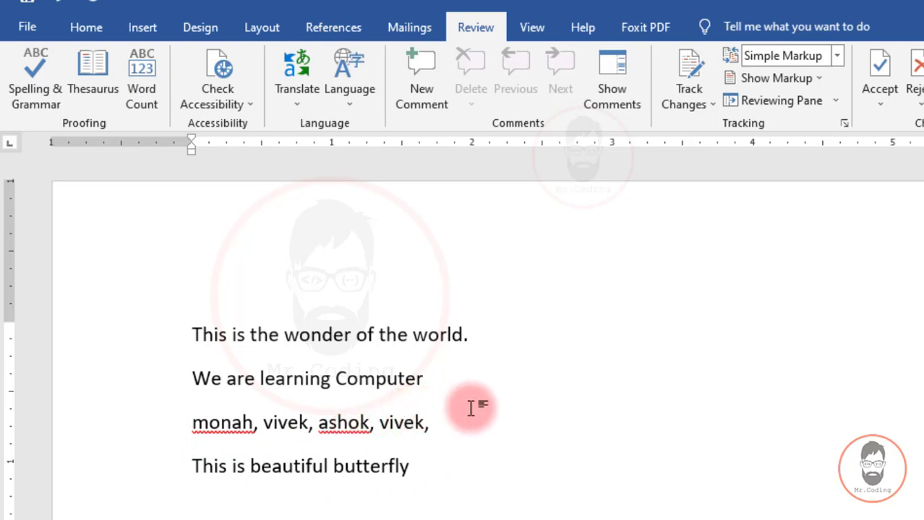
type(" samrat")
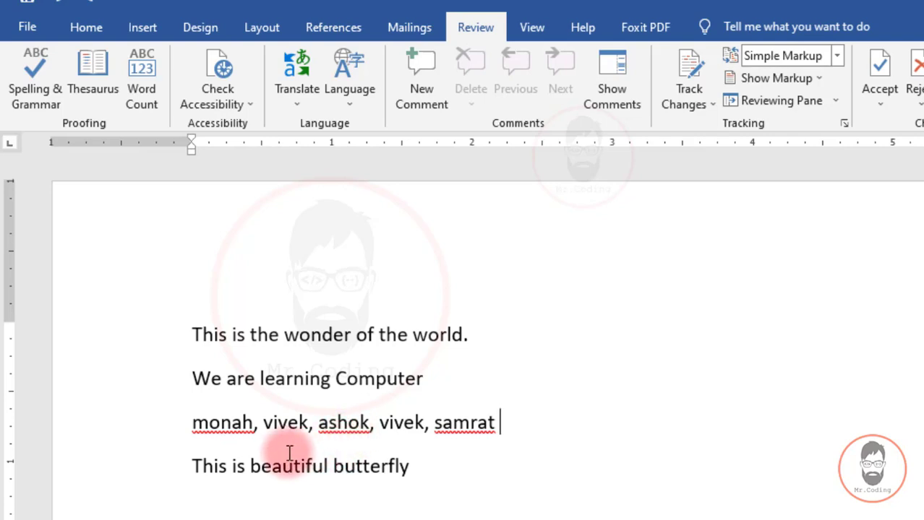
Add the third name in the list to the dictionary, and append that name and the fifth name again, separated by commas.
right_click(334, 425)
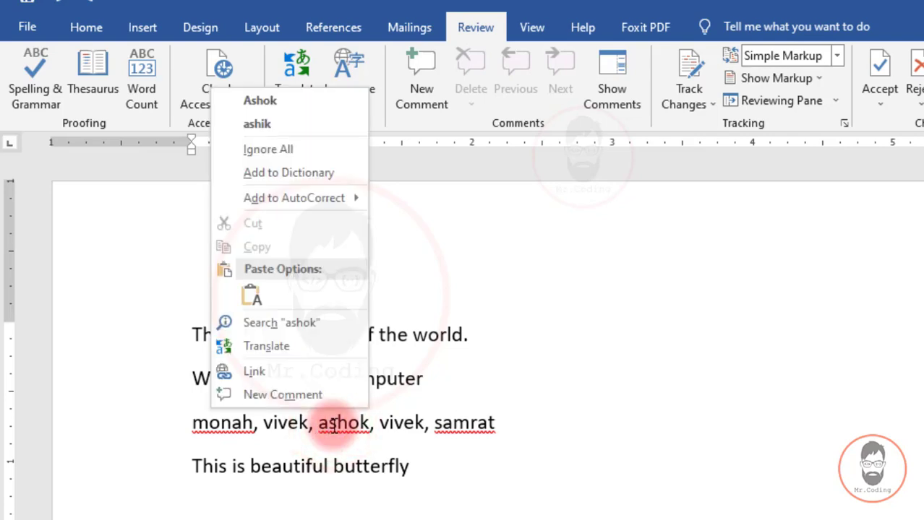
left_click(270, 174)
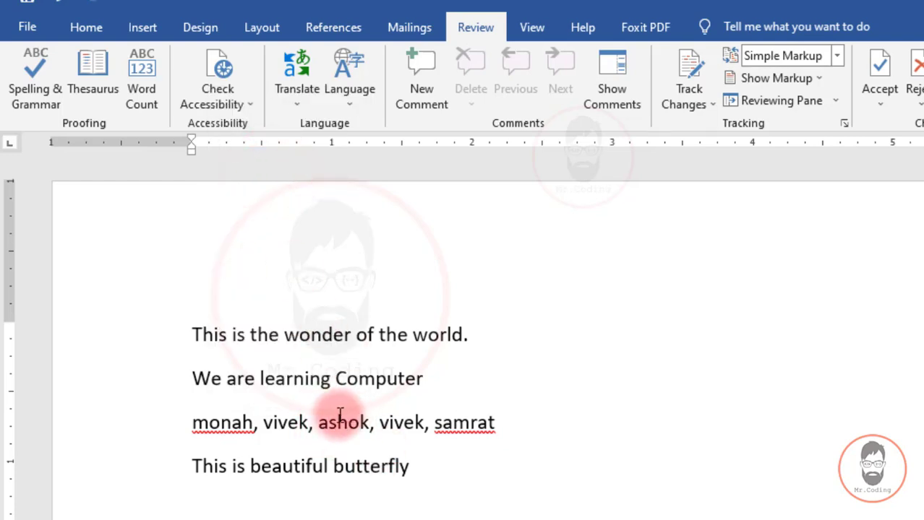
left_click(497, 421)
type(", ashok ")
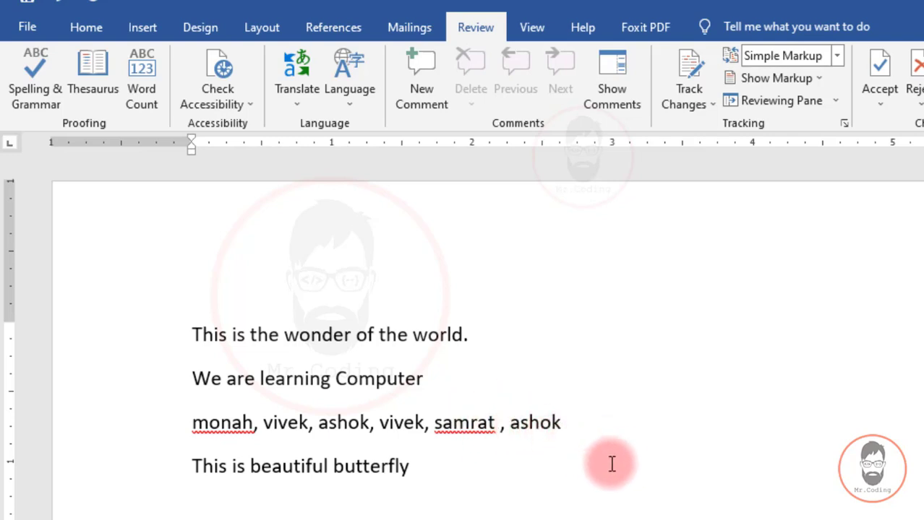
type(", samrat")
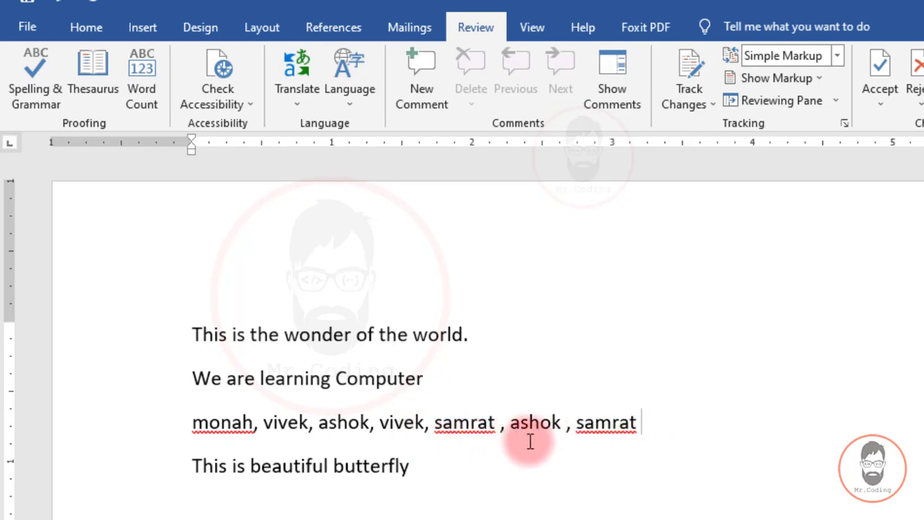
Add the fifth name in the line of names to the dictionary.
left_click(619, 424)
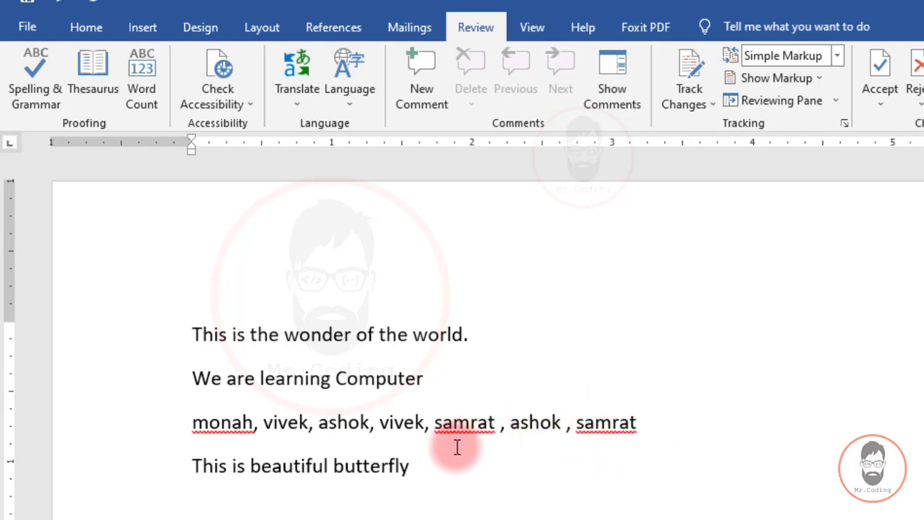
left_click(467, 425)
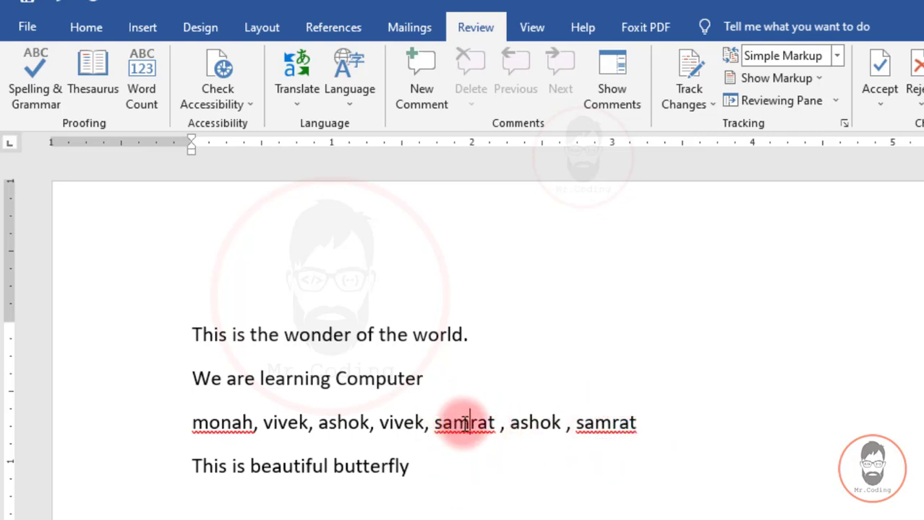
right_click(465, 423)
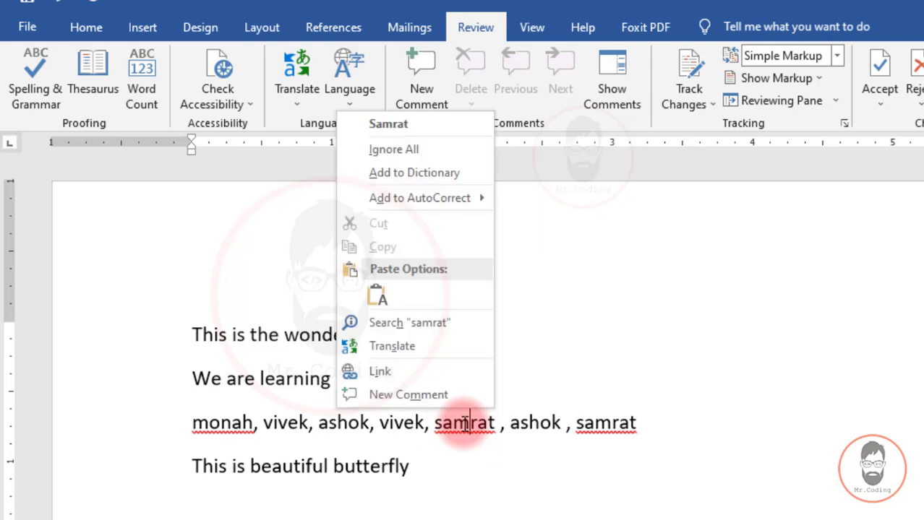
left_click(428, 174)
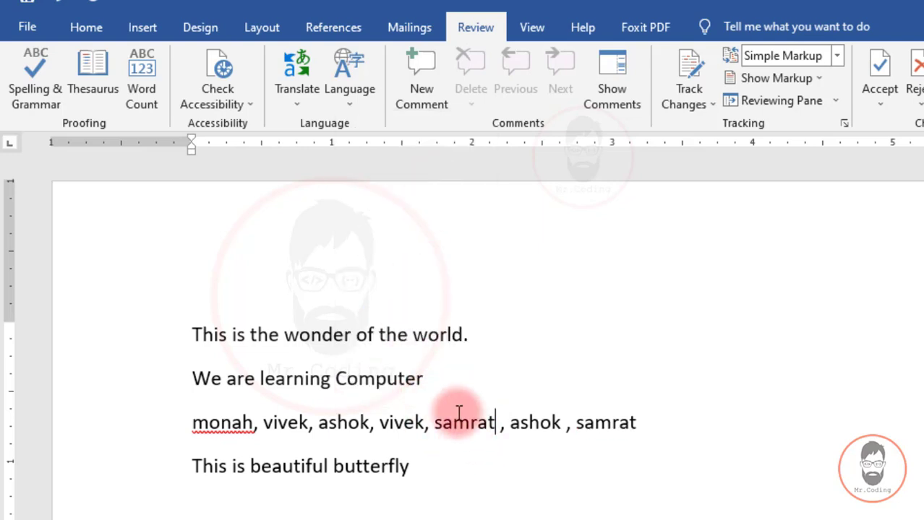